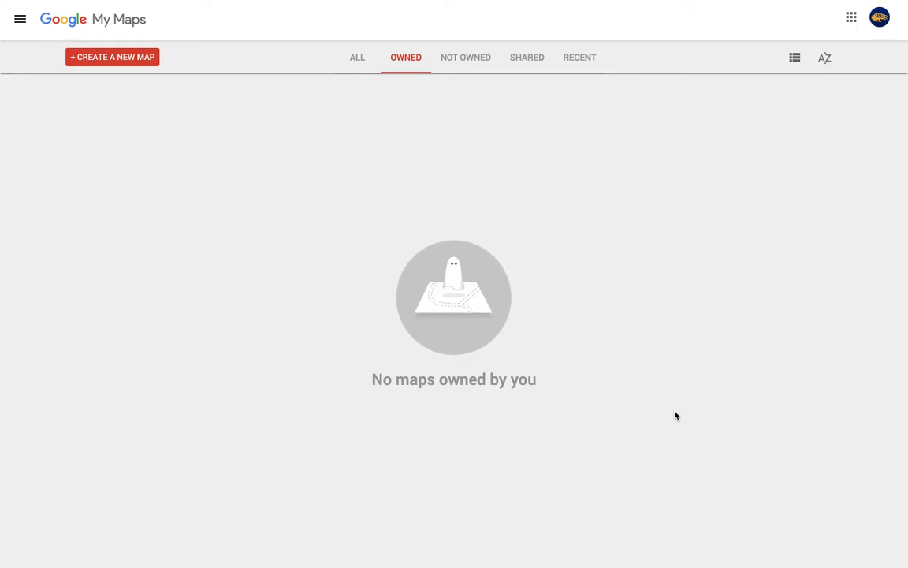
# - Create a new map titled "Places I want to visit" with the description "These are the places I want to visit before I die."
pyautogui.click(129, 63)
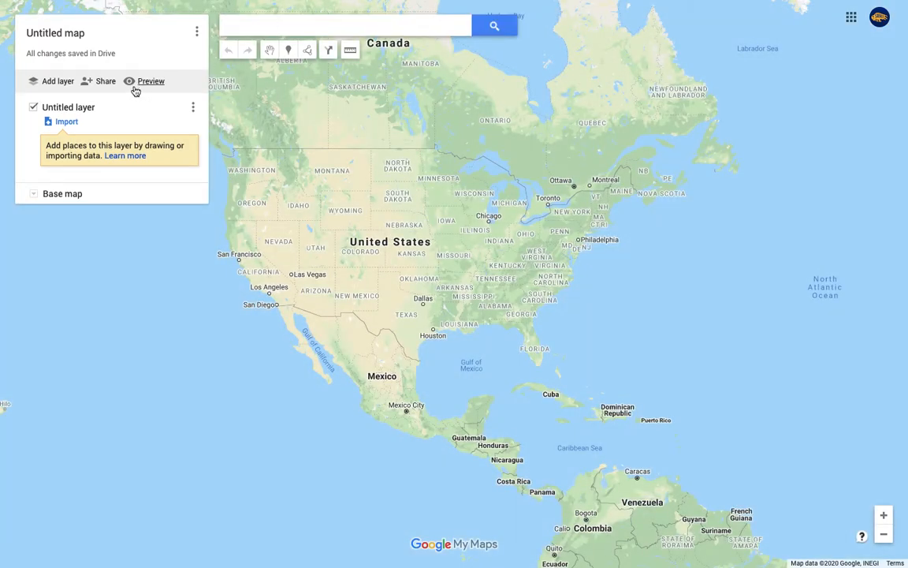
pyautogui.click(81, 36)
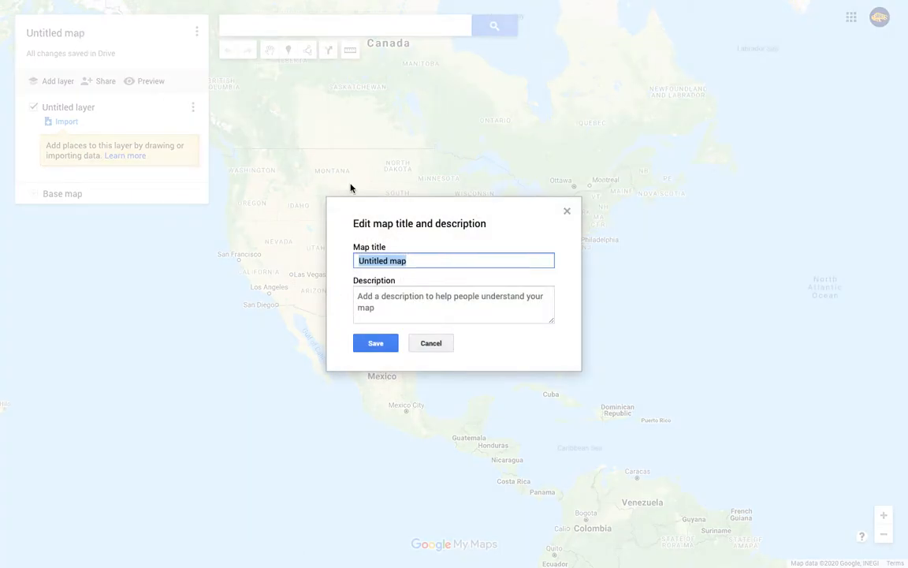
pyautogui.write('Places ')
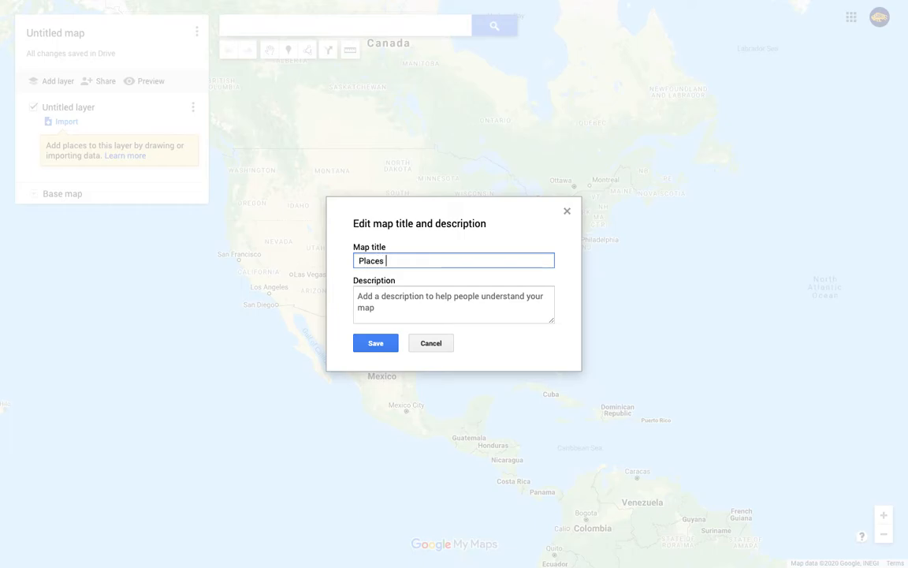
pyautogui.write('I want to visit')
pyautogui.click(413, 297)
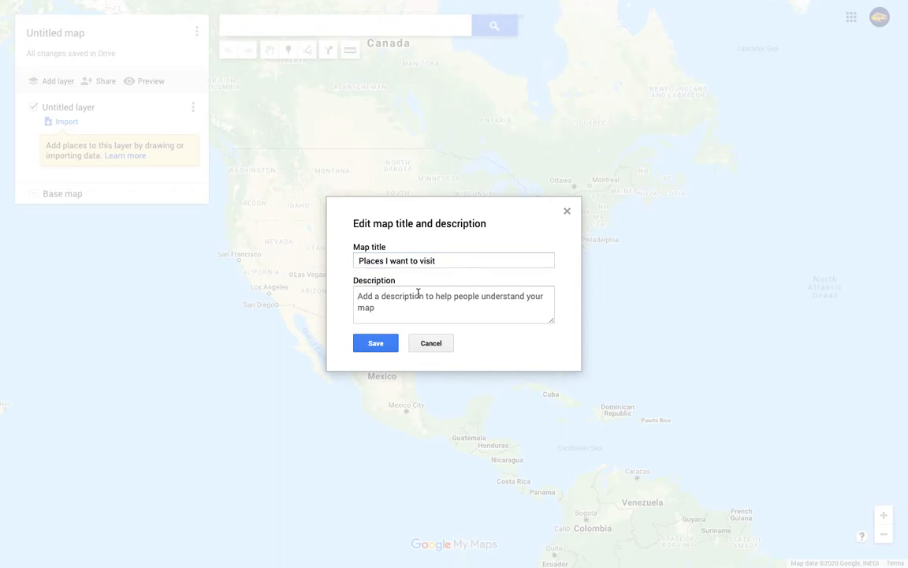
pyautogui.write('These are the places I want to visit before I die.')
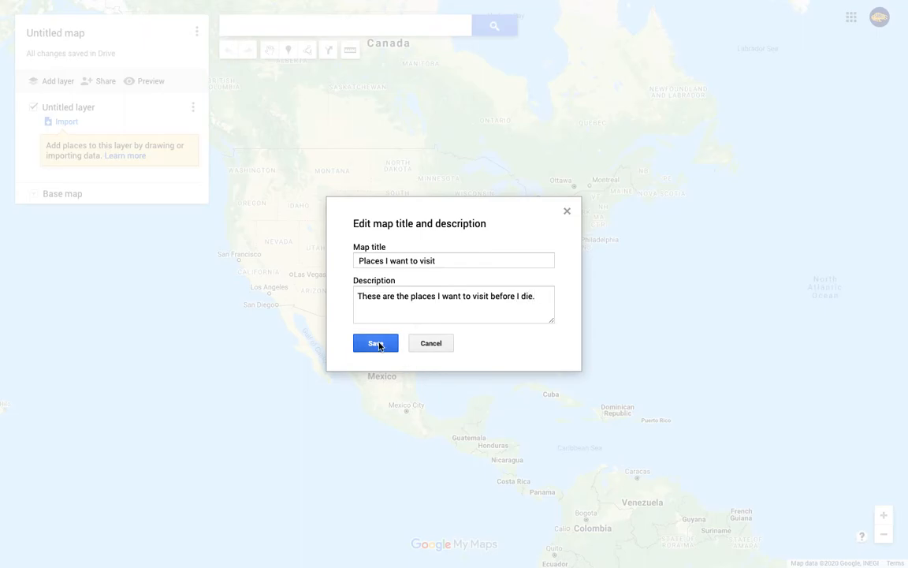
pyautogui.click(375, 343)
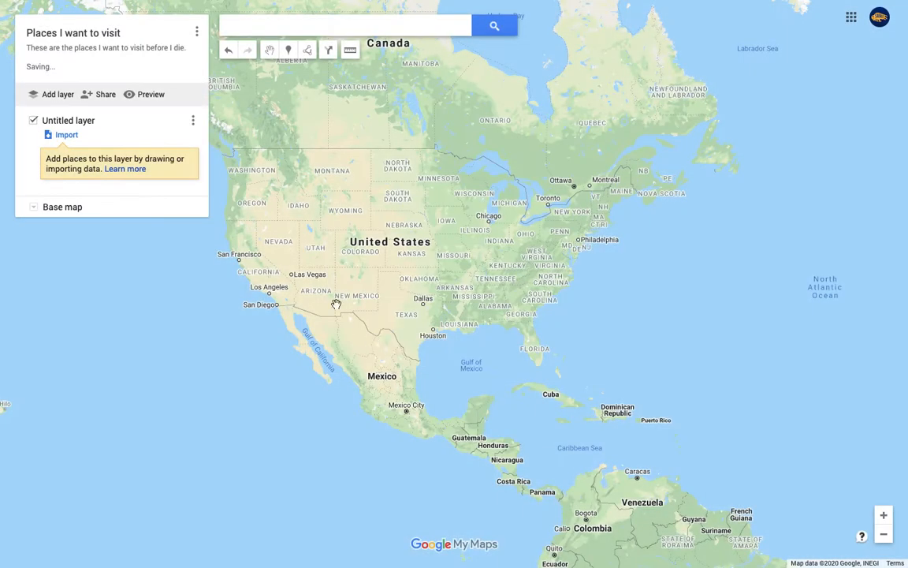
# - Find Brandenburg Gate at Pariser Platz, Berlin, Germany, and add it to the map
pyautogui.click(330, 28)
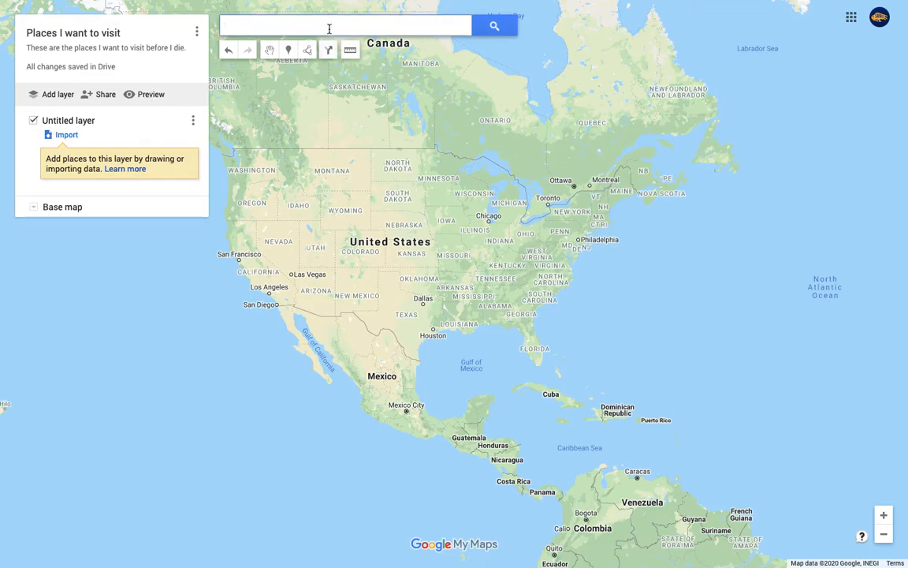
pyautogui.write('brandenbur')
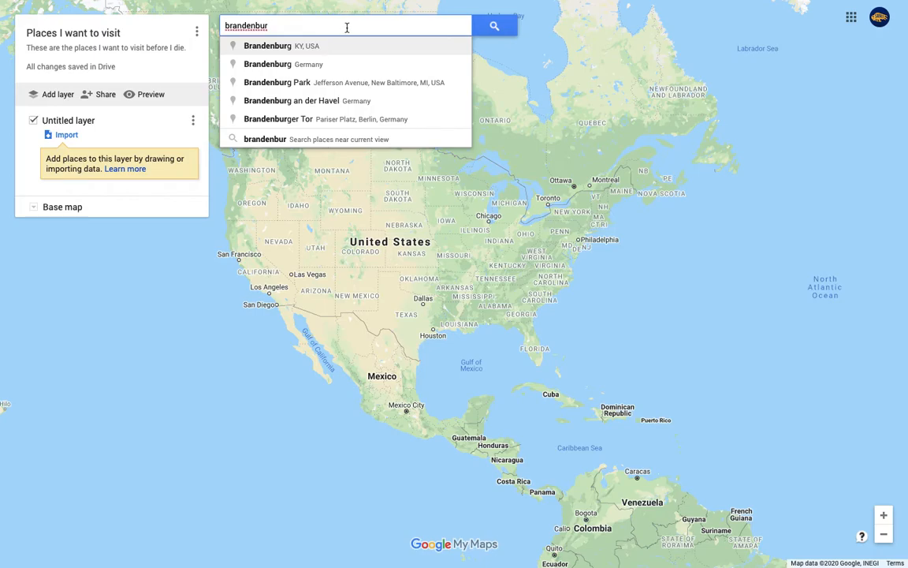
pyautogui.write('g gate')
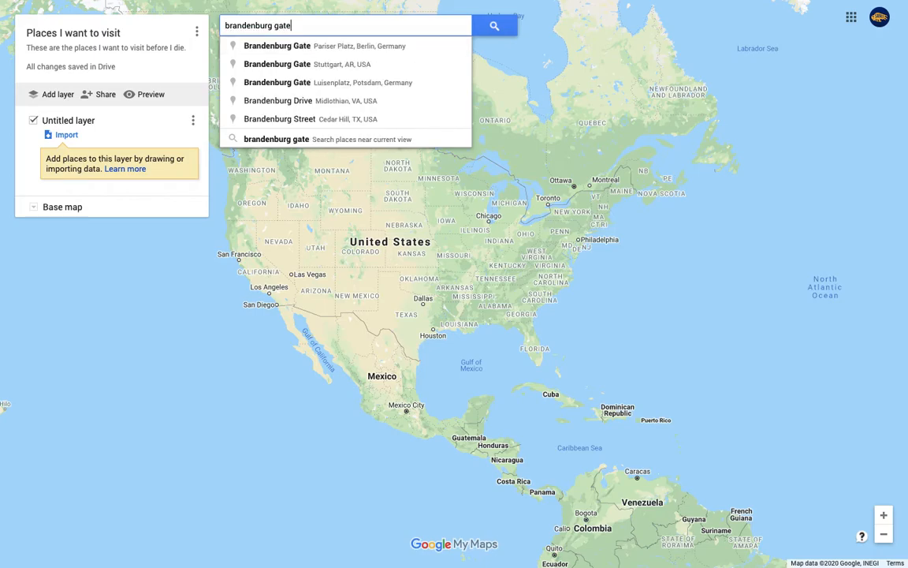
pyautogui.click(298, 47)
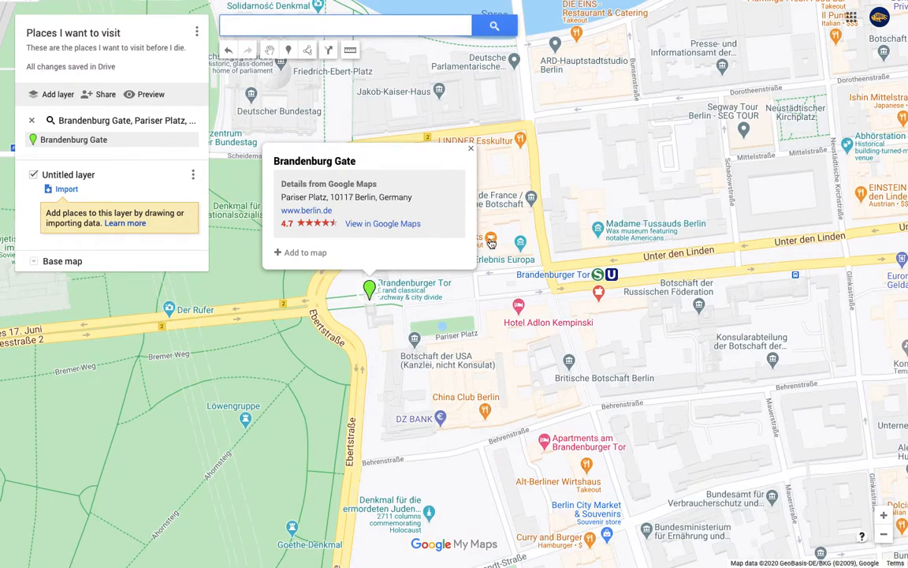
pyautogui.click(308, 252)
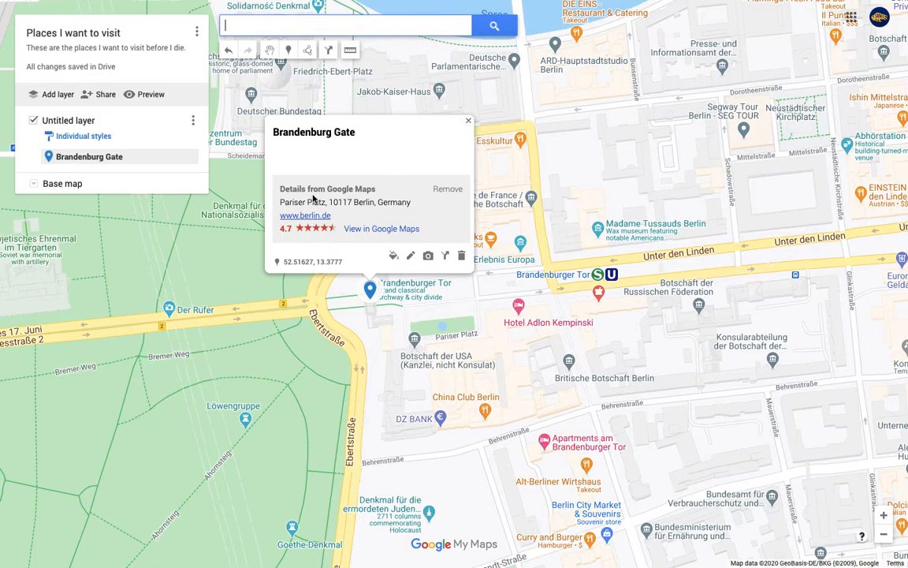
# - Change the Brandenburg Gate marker's color to dark maroon and close its details
pyautogui.click(394, 256)
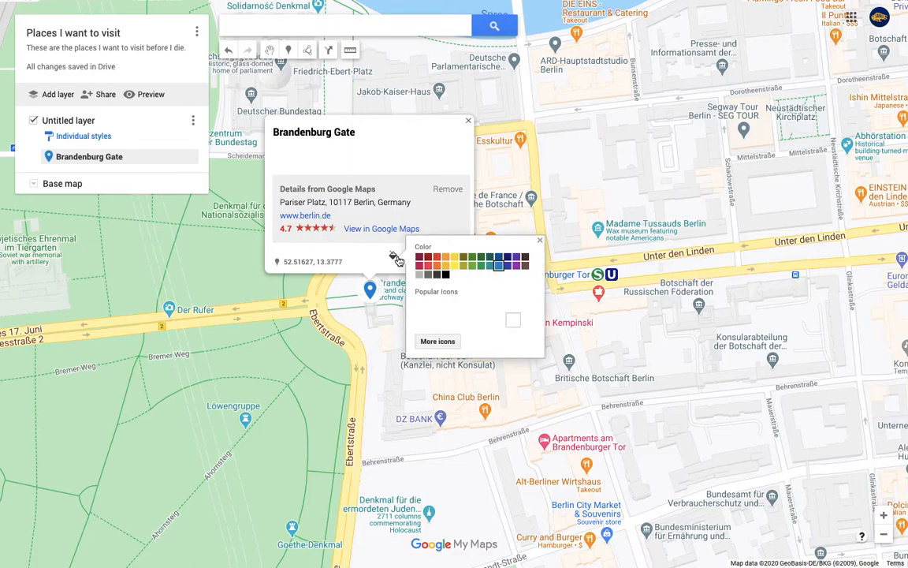
pyautogui.click(440, 260)
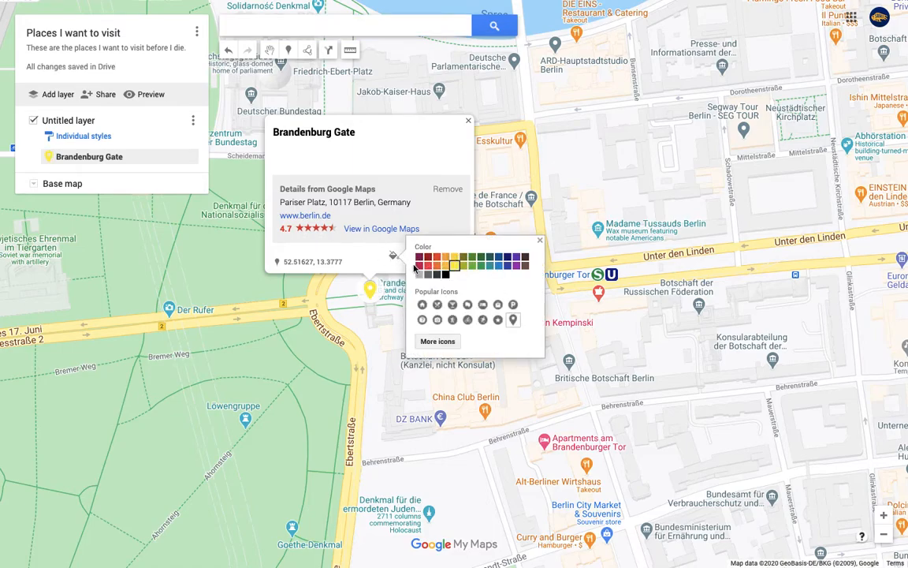
pyautogui.click(419, 257)
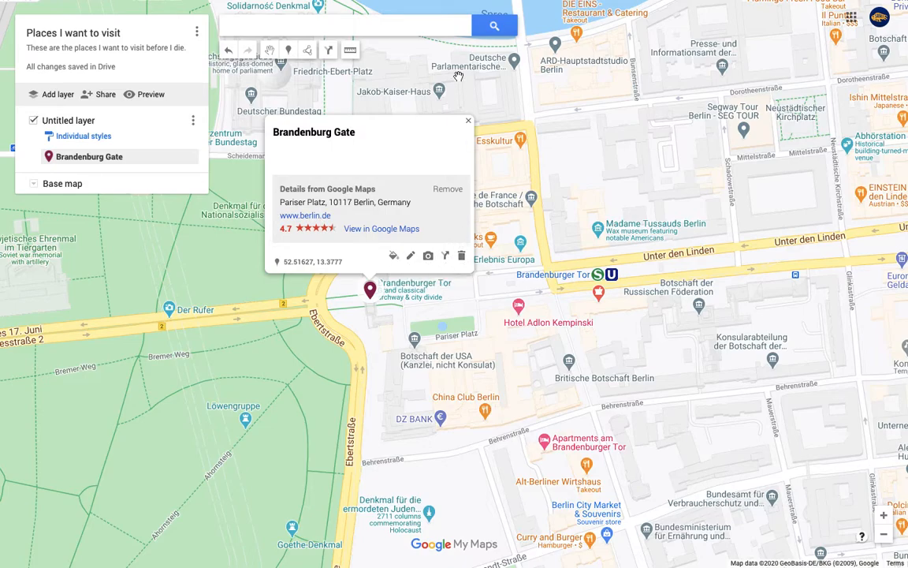
pyautogui.click(468, 123)
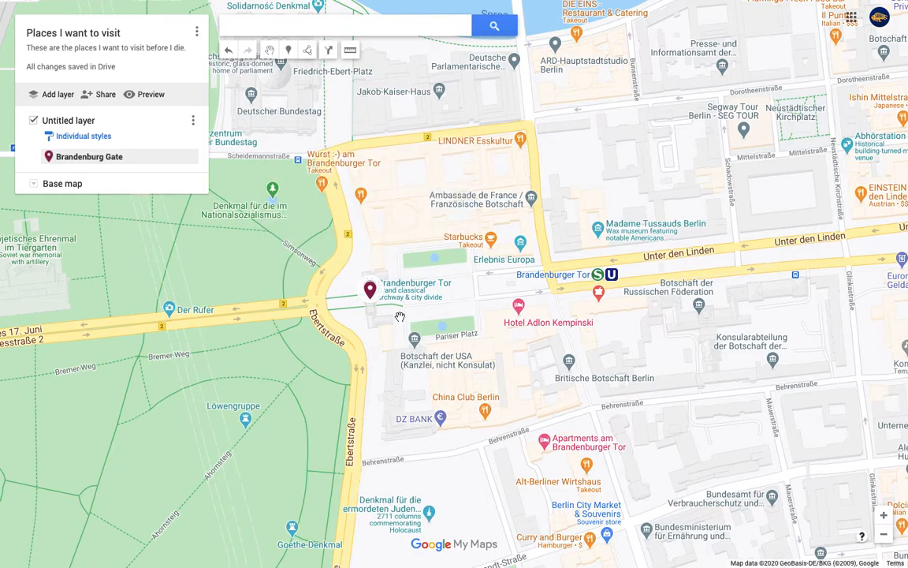
# - Rename the untitled layer as "Places I want to Visit"
pyautogui.click(85, 123)
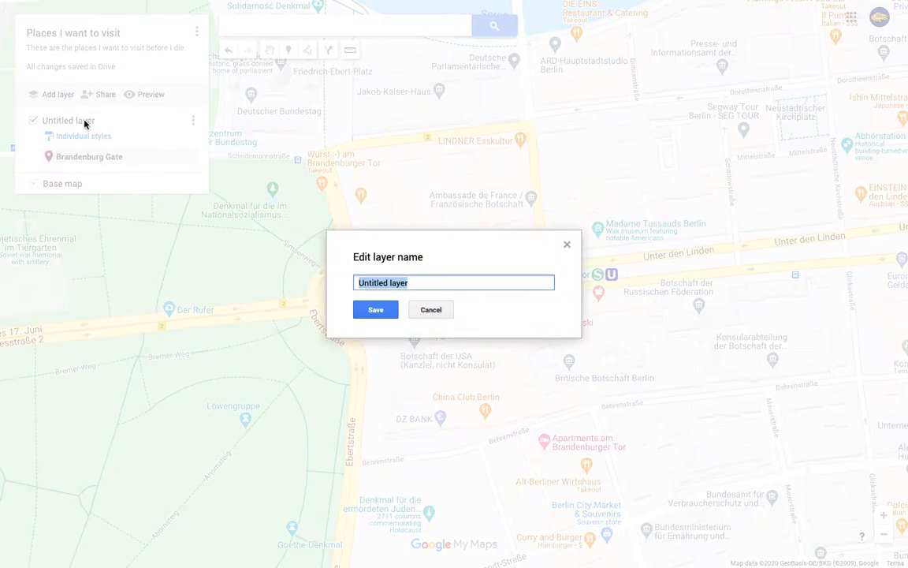
pyautogui.write('Places I want to Visit')
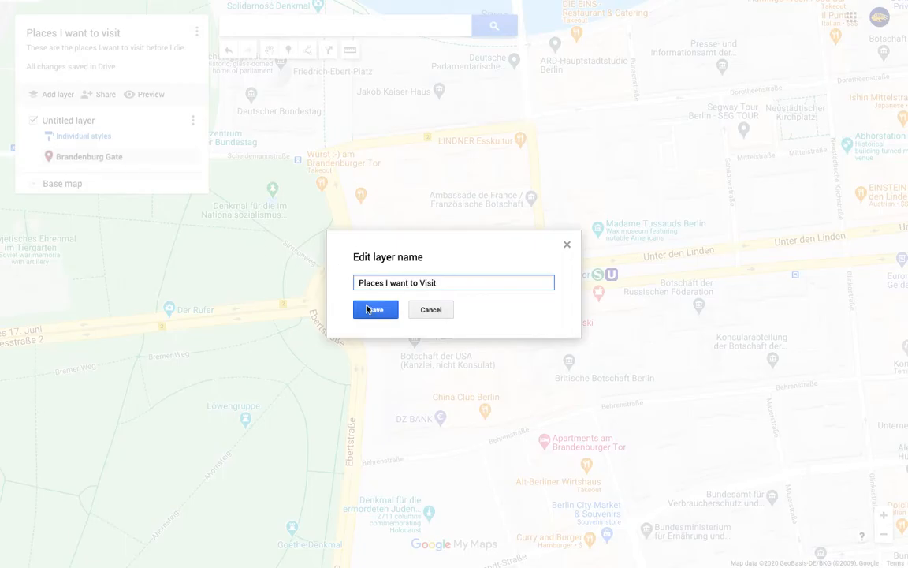
pyautogui.click(375, 309)
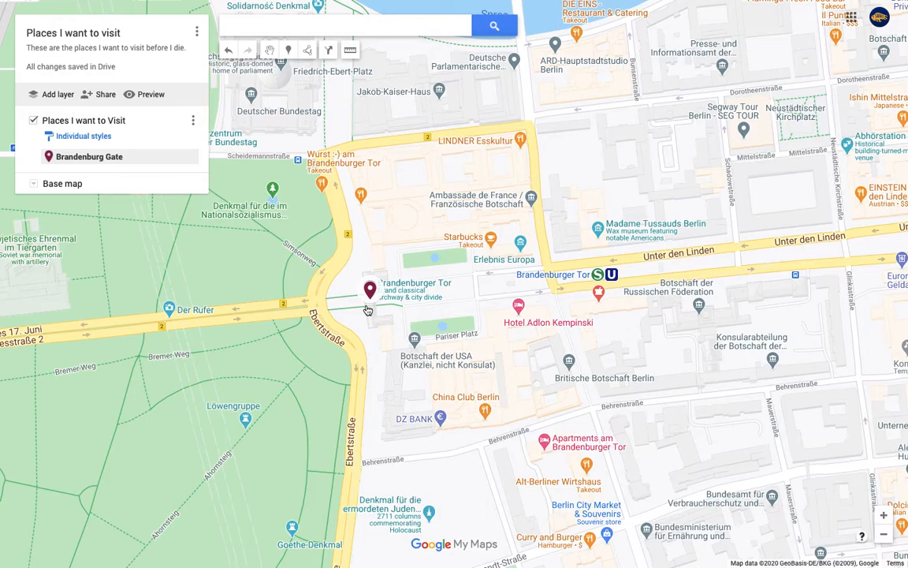
# - Search for the forbidden palace in Beijing and add the Forbidden City result to the map
pyautogui.click(335, 25)
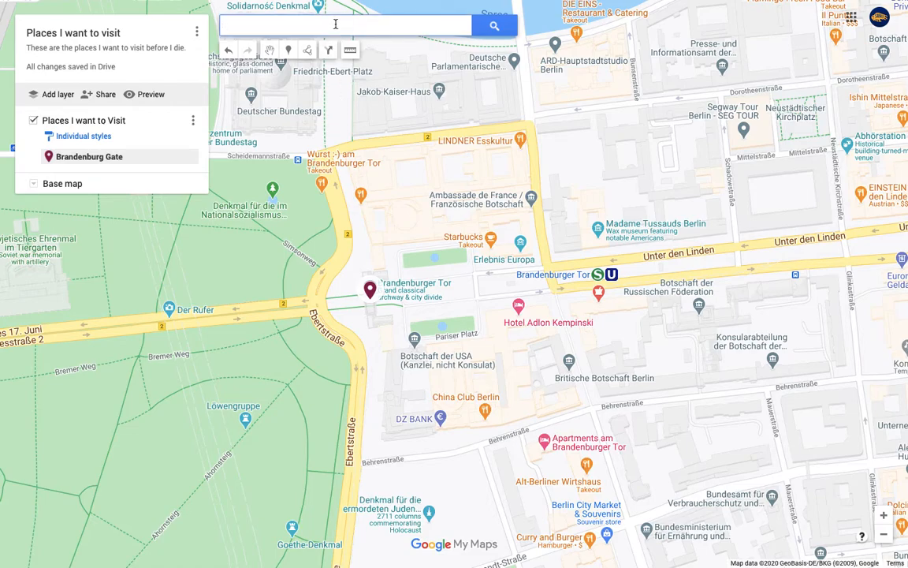
pyautogui.write('for')
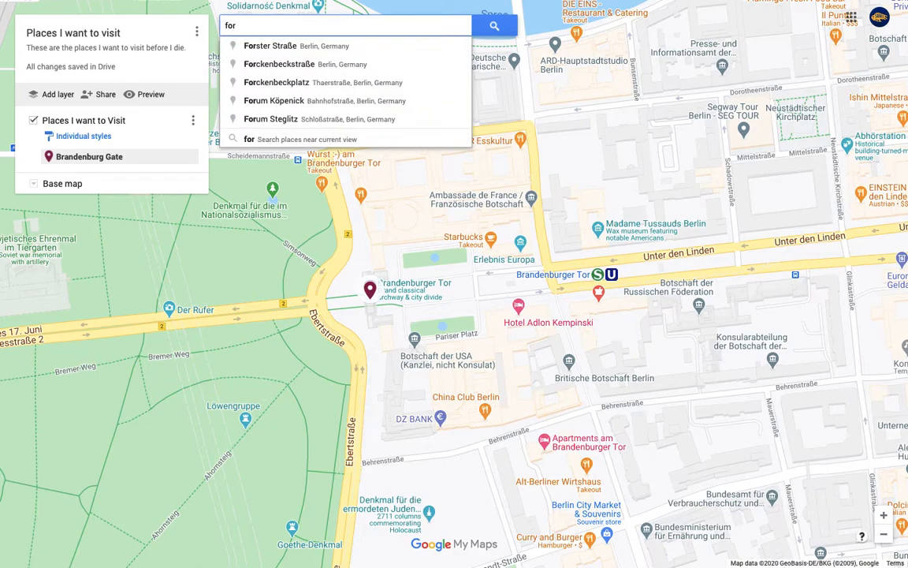
pyautogui.write('bidden plac')
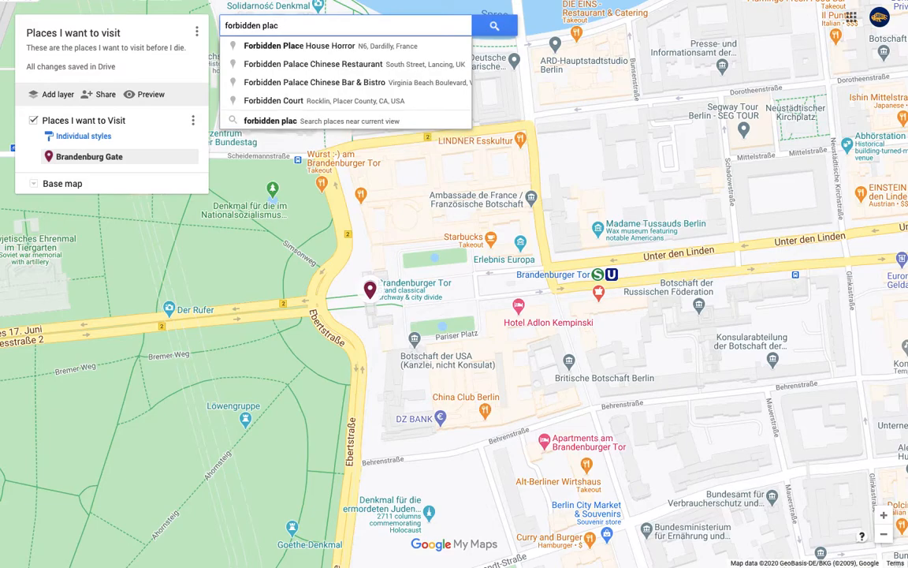
pyautogui.write('e ')
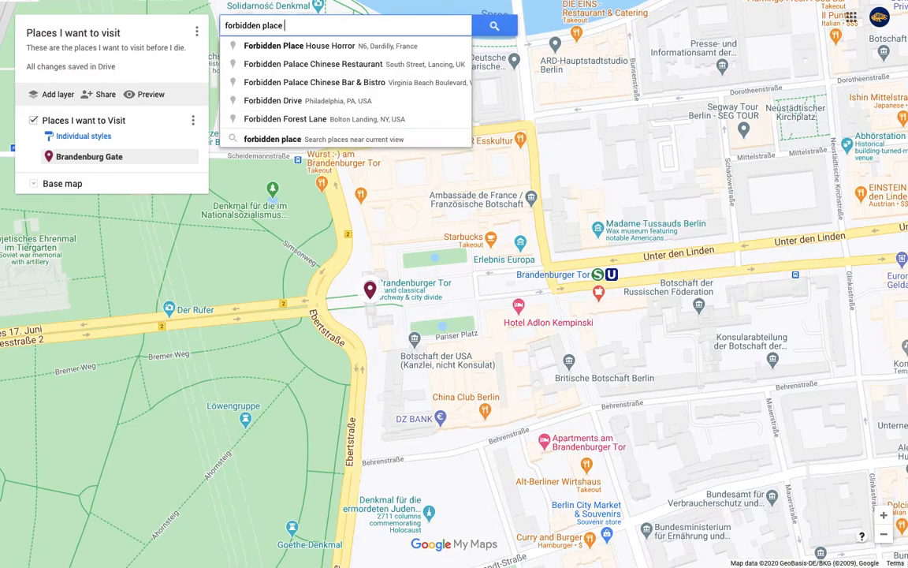
pyautogui.write('bei')
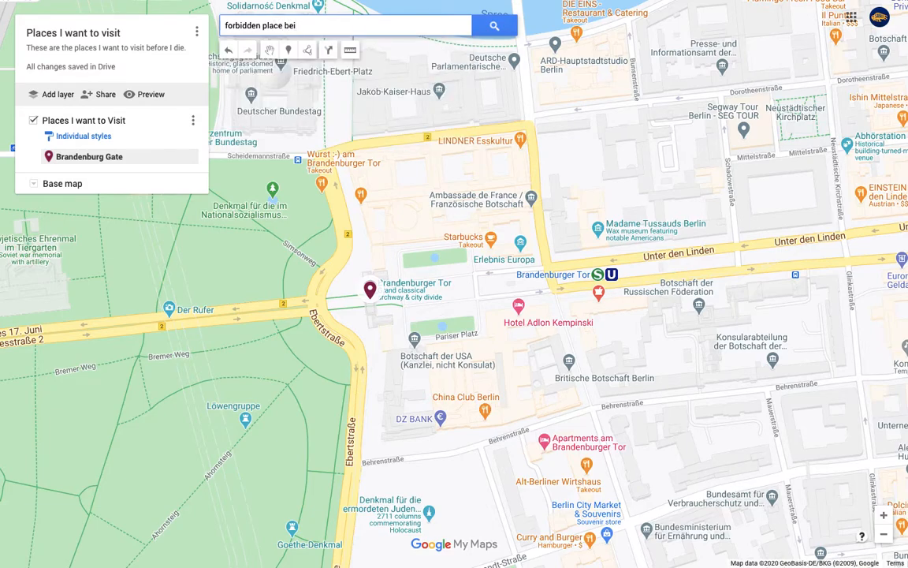
pyautogui.press('BackSpace')
pyautogui.press('BackSpace')
pyautogui.press('BackSpace')
pyautogui.press('BackSpace')
pyautogui.press('BackSpace')
pyautogui.press('BackSpace')
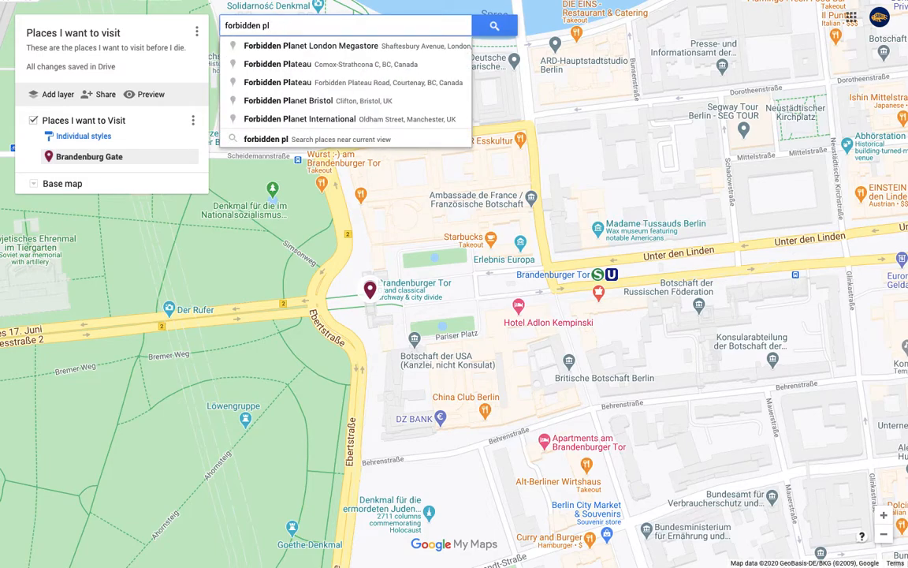
pyautogui.write('lace')
pyautogui.press('BackSpace')
pyautogui.press('BackSpace')
pyautogui.press('BackSpace')
pyautogui.press('BackSpace')
pyautogui.press('BackSpace')
pyautogui.press('BackSpace')
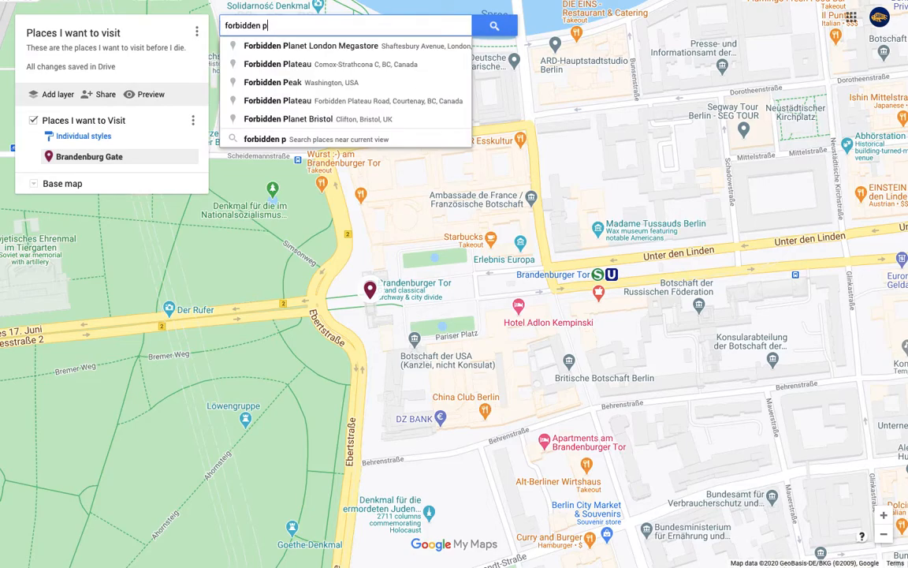
pyautogui.write('alace')
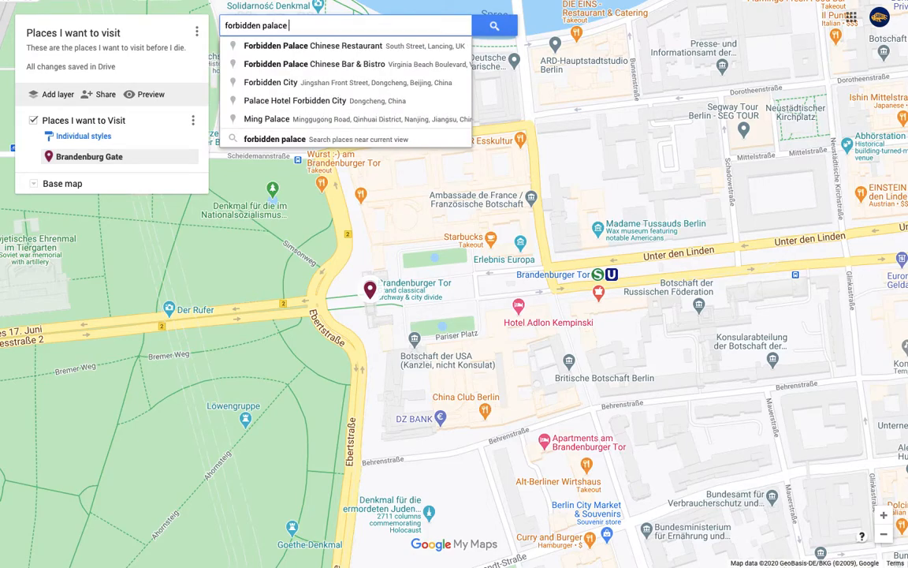
pyautogui.write(' s')
pyautogui.press('BackSpace')
pyautogui.write('beij')
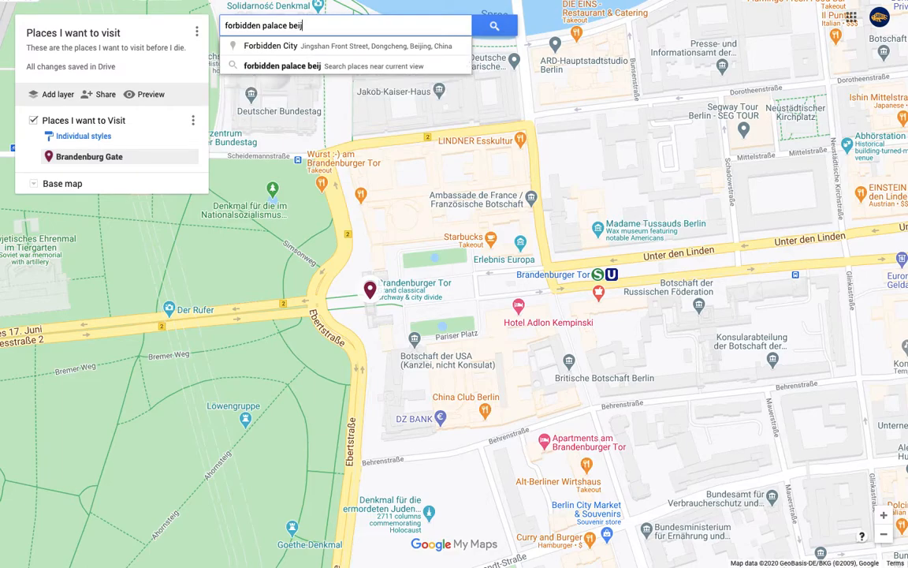
pyautogui.click(368, 49)
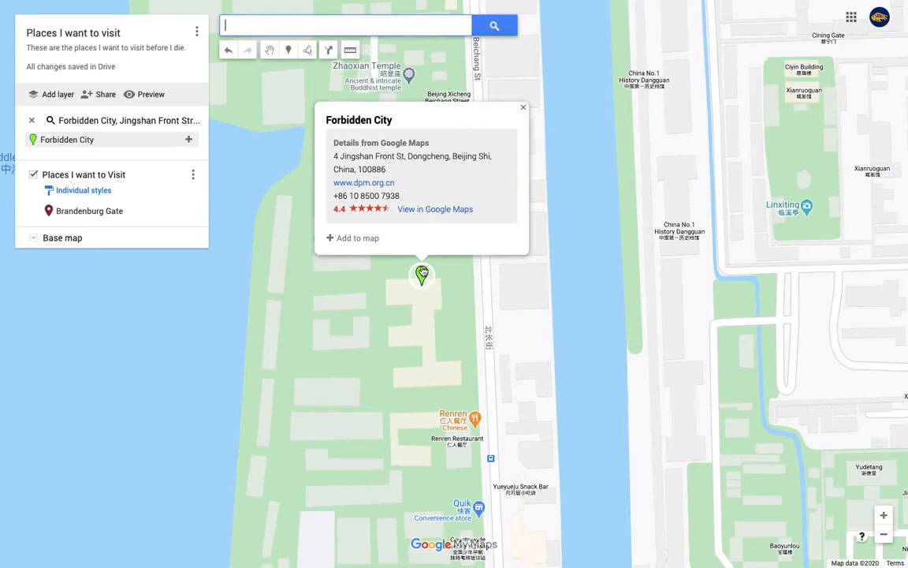
pyautogui.click(346, 239)
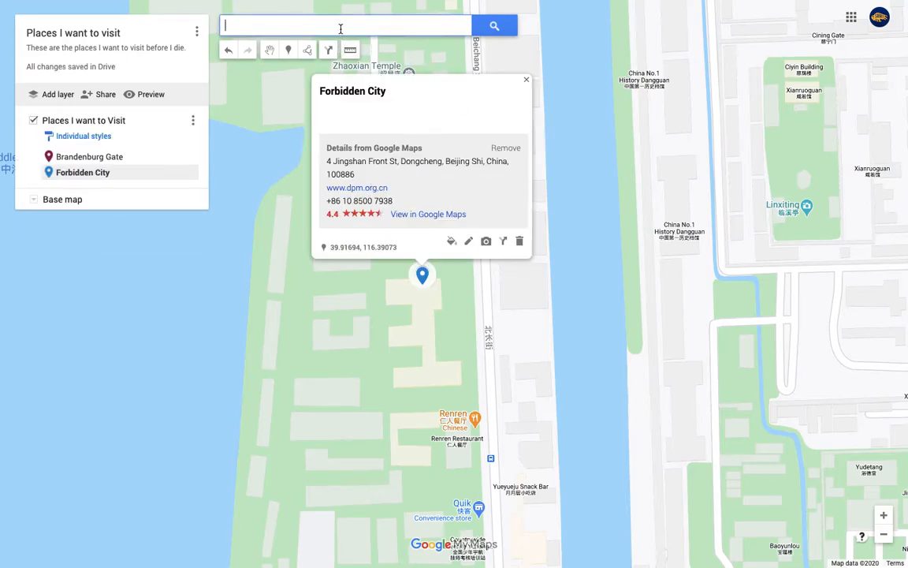
# - Find the Eiffel Tower in Paris, France, and add it to the map
pyautogui.write('Eiffel T')
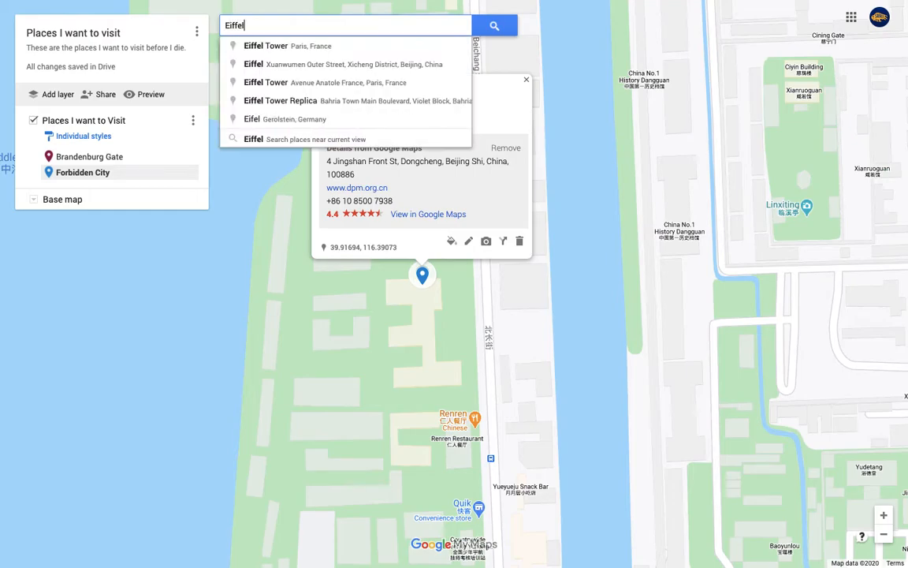
pyautogui.click(303, 46)
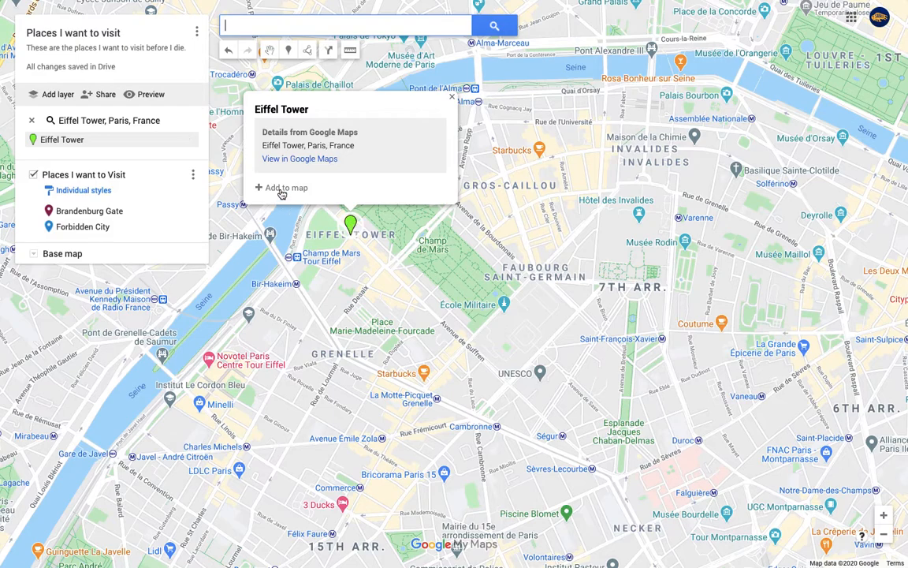
pyautogui.click(281, 187)
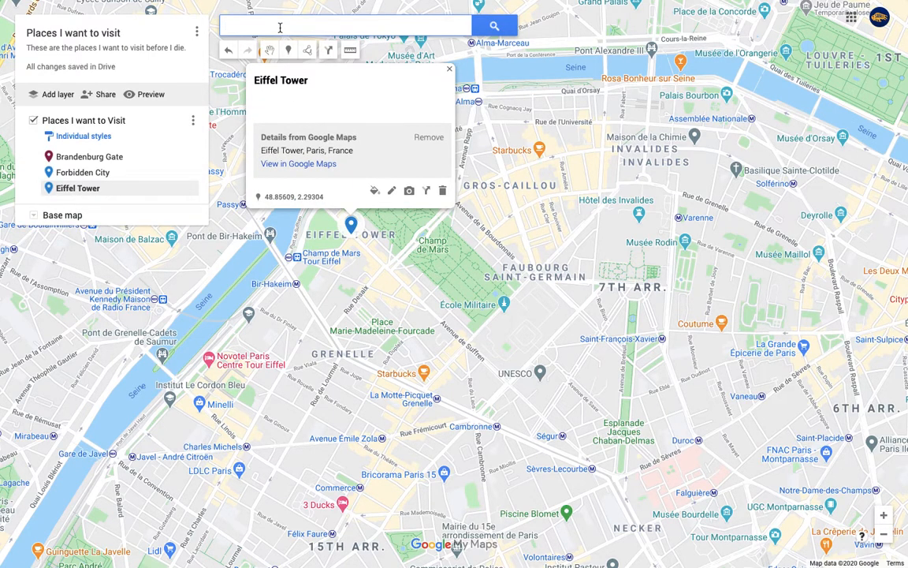
# - Search for "Giza egypt", add the Giza Governorate result to the map, and close its details
pyautogui.write('Giza ')
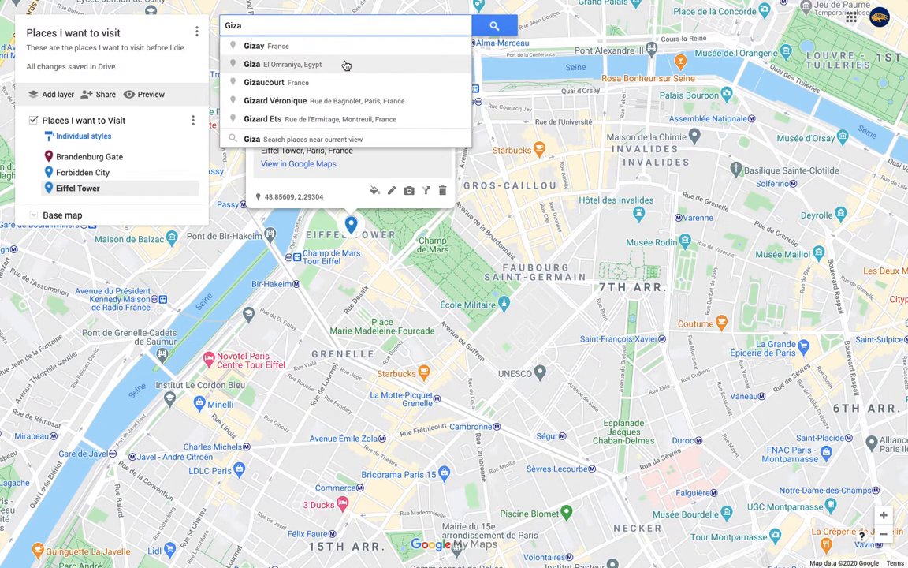
pyautogui.write('eygpt')
pyautogui.press('BackSpace')
pyautogui.press('BackSpace')
pyautogui.press('BackSpace')
pyautogui.press('BackSpace')
pyautogui.write('gypt')
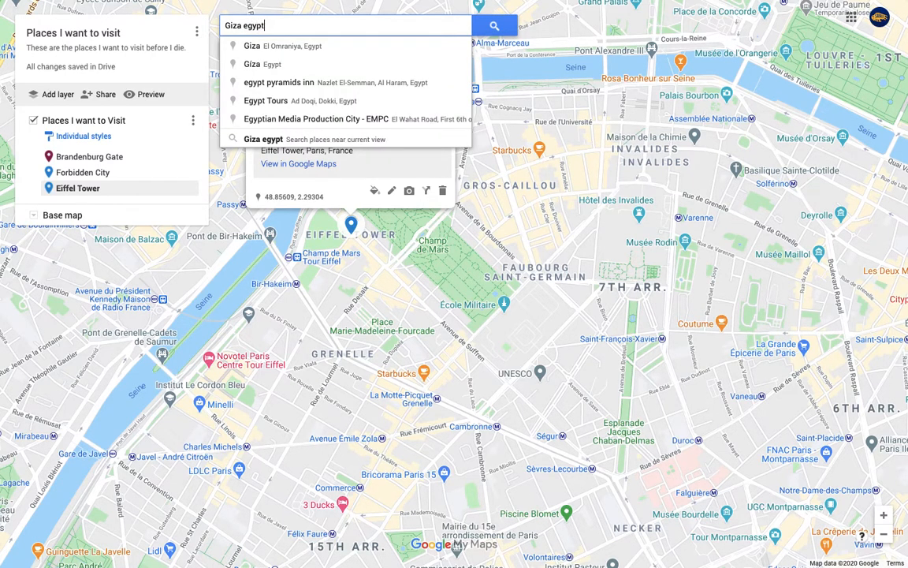
pyautogui.click(324, 65)
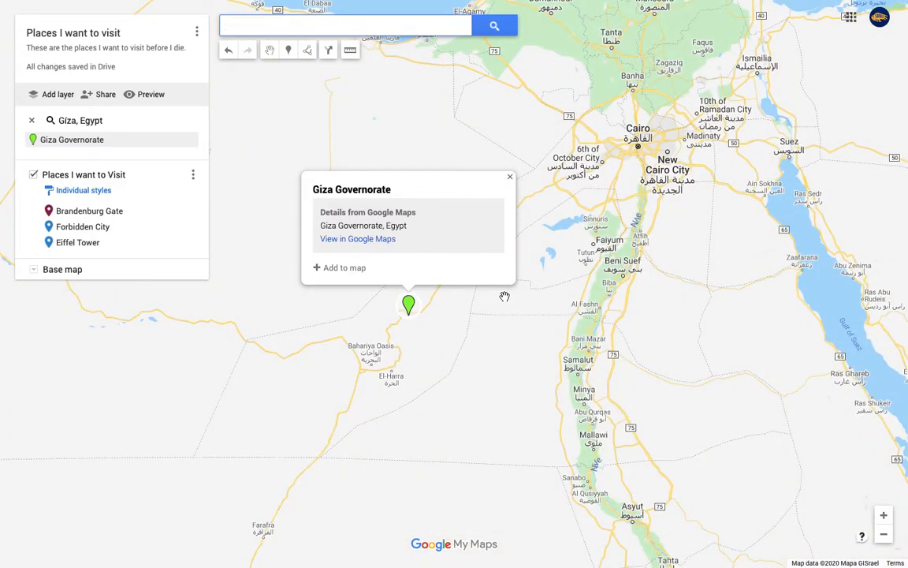
pyautogui.click(343, 268)
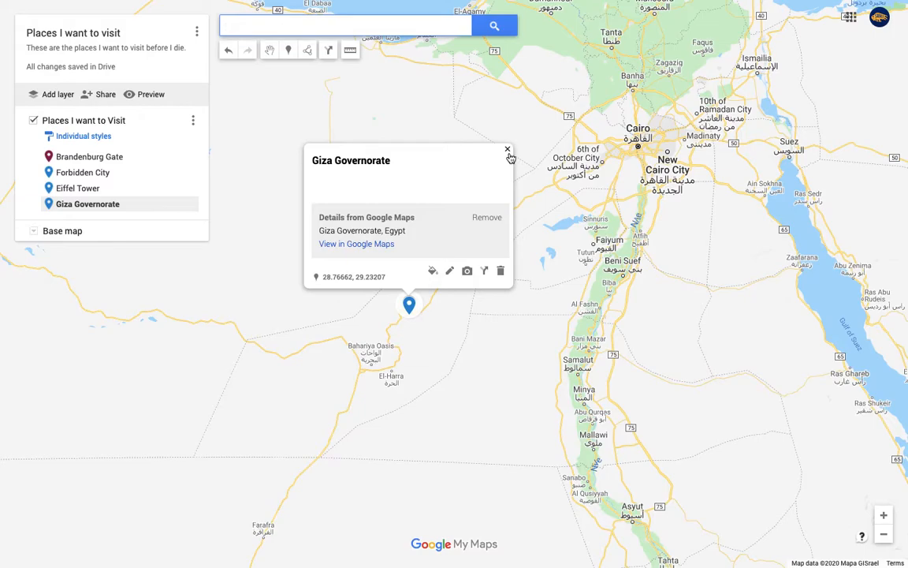
pyautogui.click(507, 150)
pyautogui.click(291, 27)
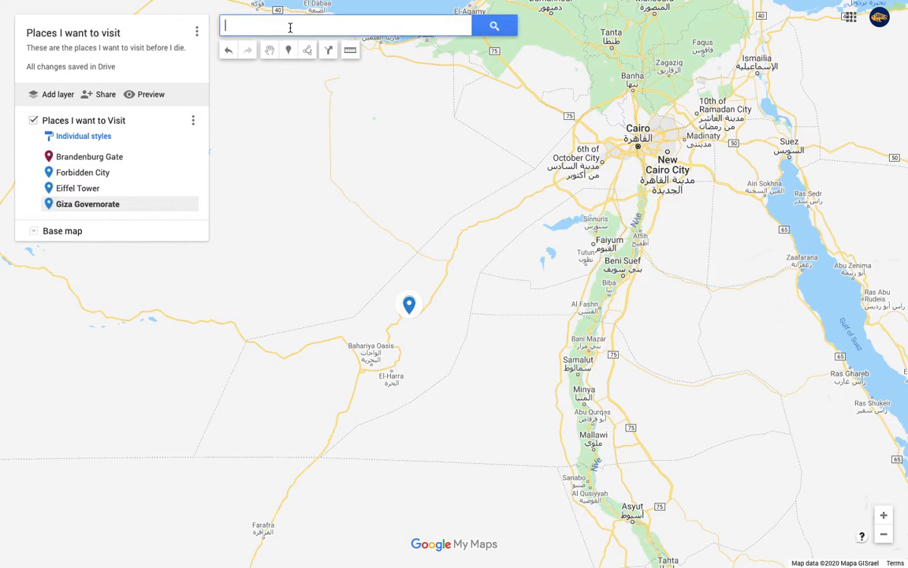
pyautogui.write('Seattle')
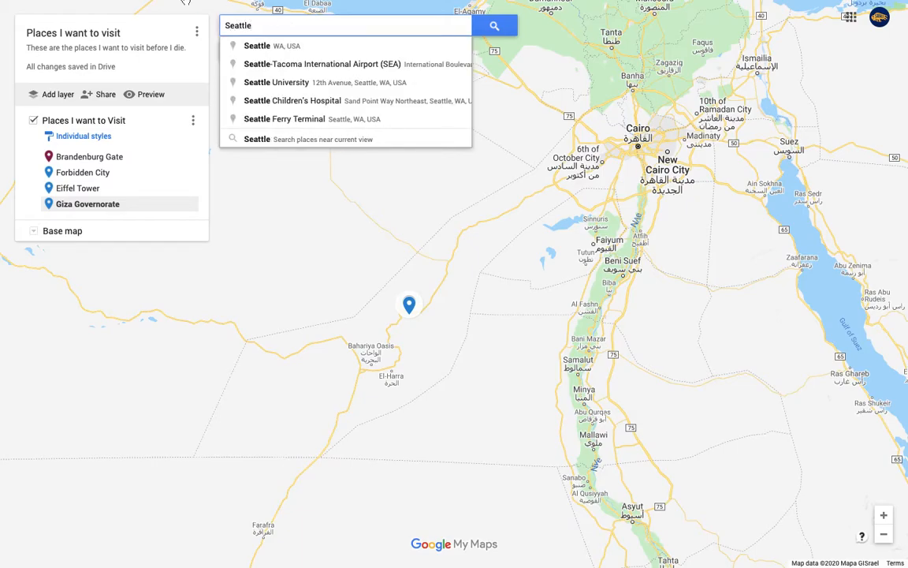
pyautogui.doubleClick(225, 25)
pyautogui.press('BackSpace')
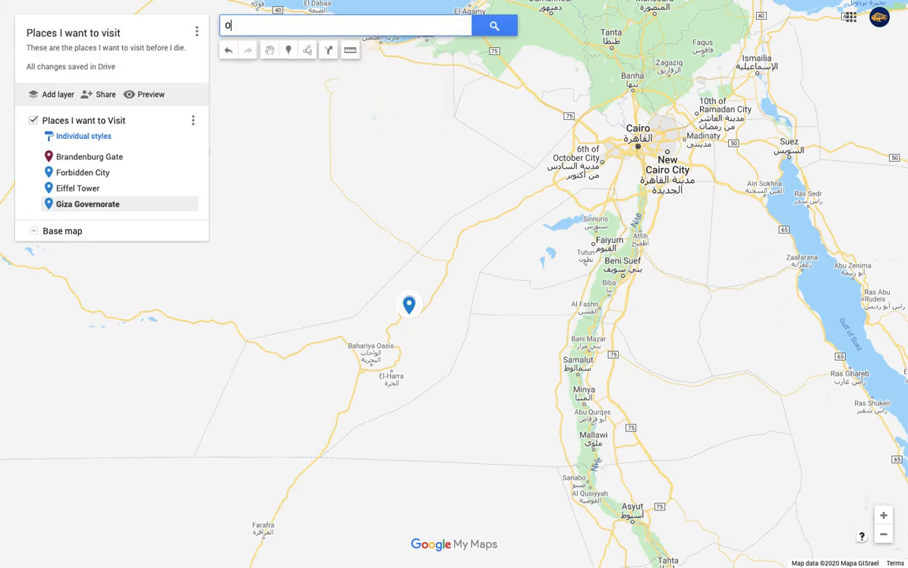
# - Find Pikes Market Place on Pike Street in Seattle and add it to the map
pyautogui.write("Pike's")
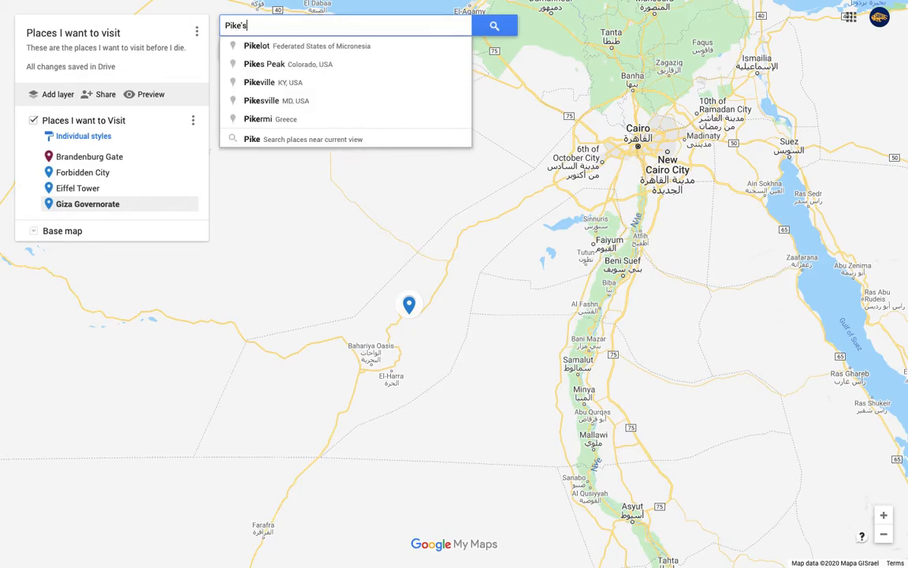
pyautogui.write(' Marke')
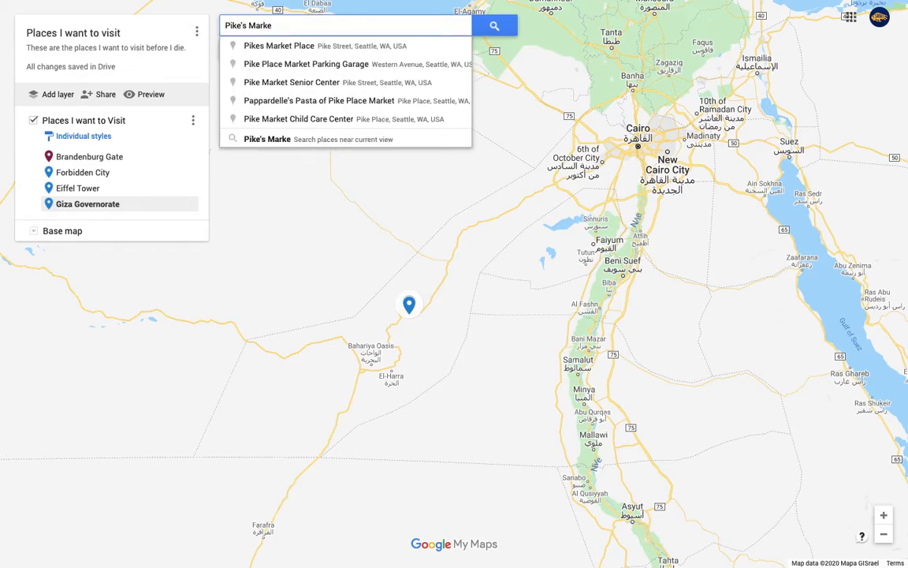
pyautogui.click(292, 45)
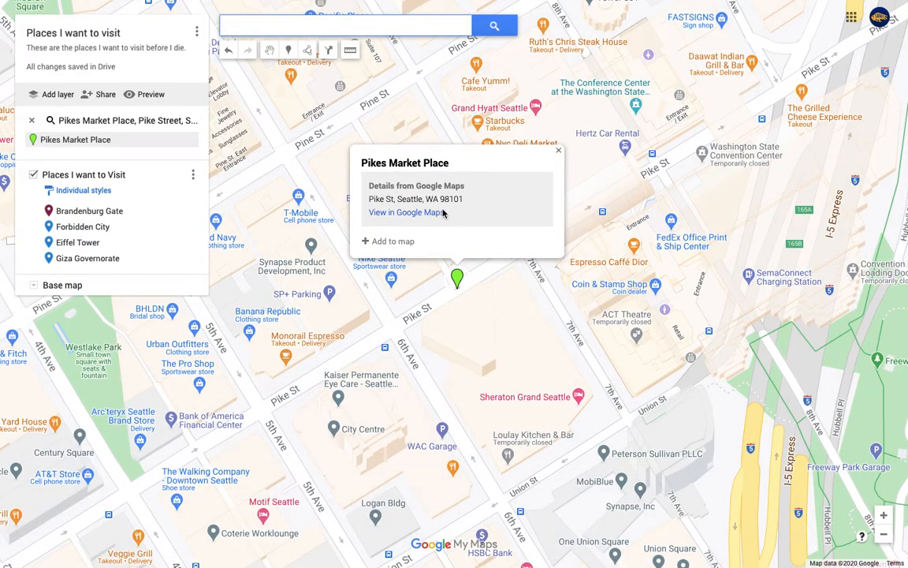
pyautogui.click(402, 243)
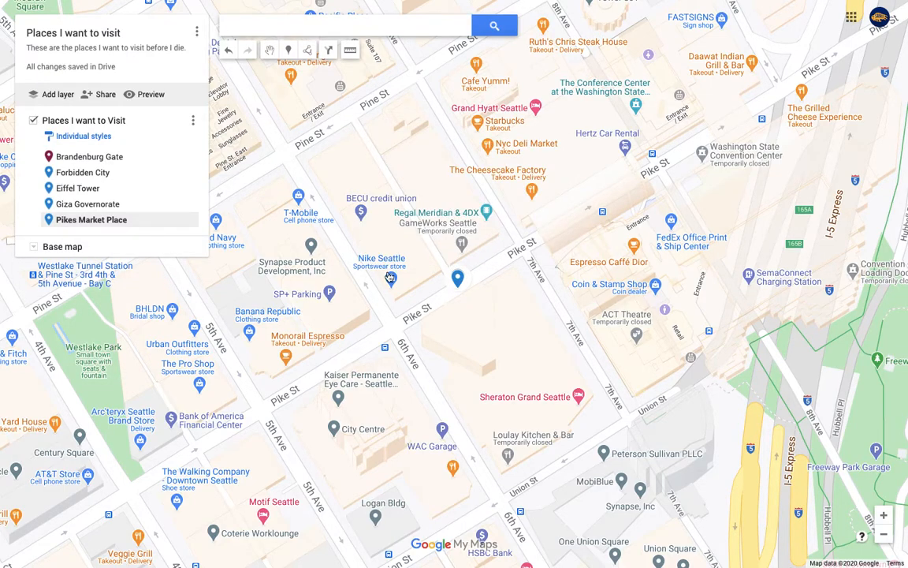
# - Try to draw a line from the Pikes Market Place marker to the Eiffel Tower marker
pyautogui.scroll(-5, 390, 278)
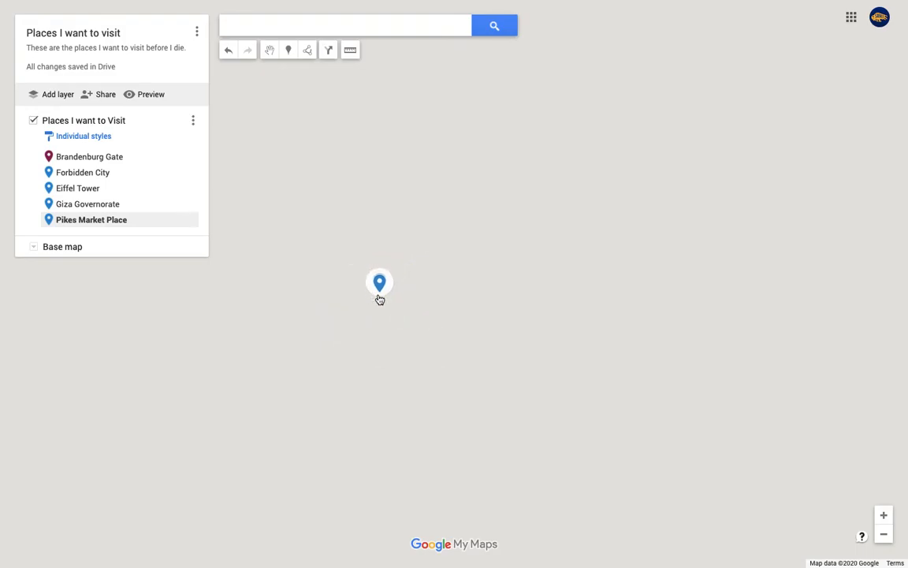
pyautogui.scroll(-4, 375, 308)
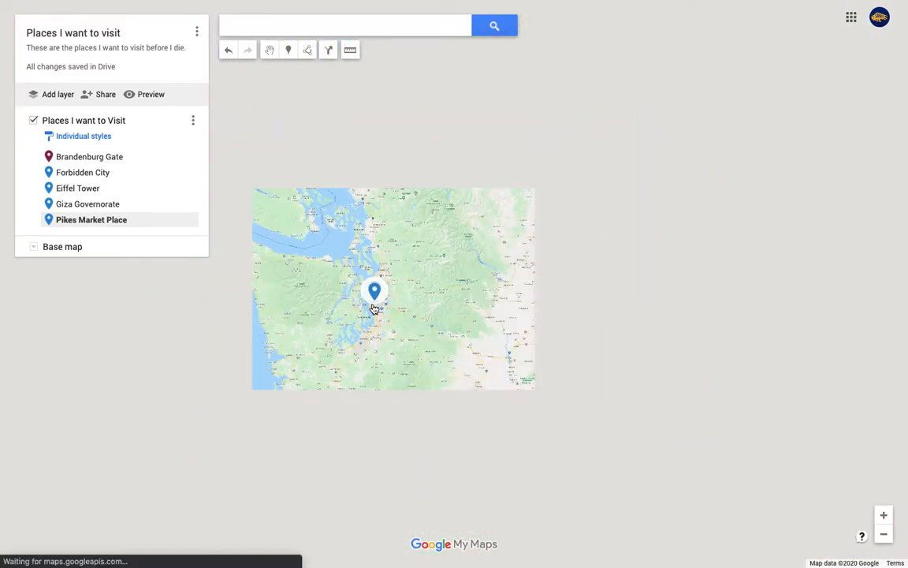
pyautogui.scroll(-2, 373, 308)
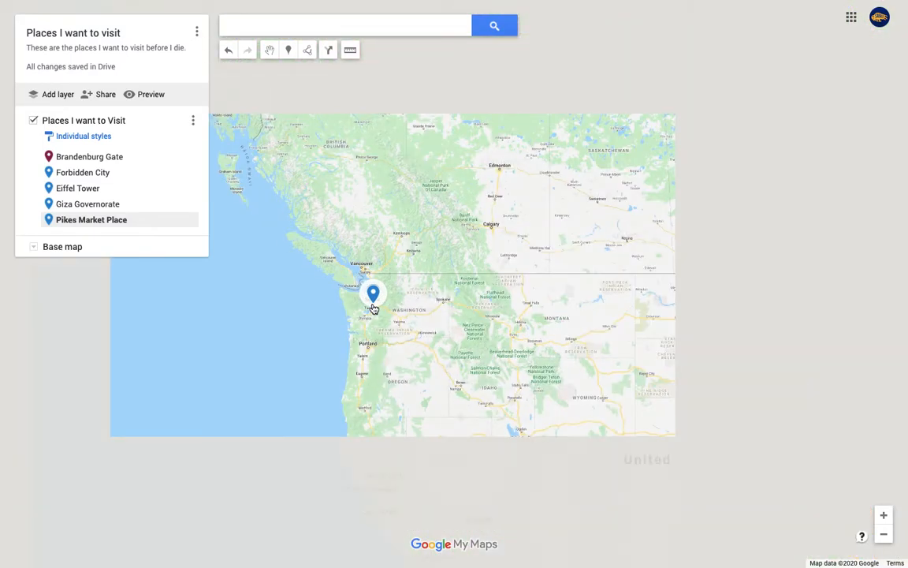
pyautogui.scroll(-2, 373, 308)
pyautogui.scroll(-2, 373, 308)
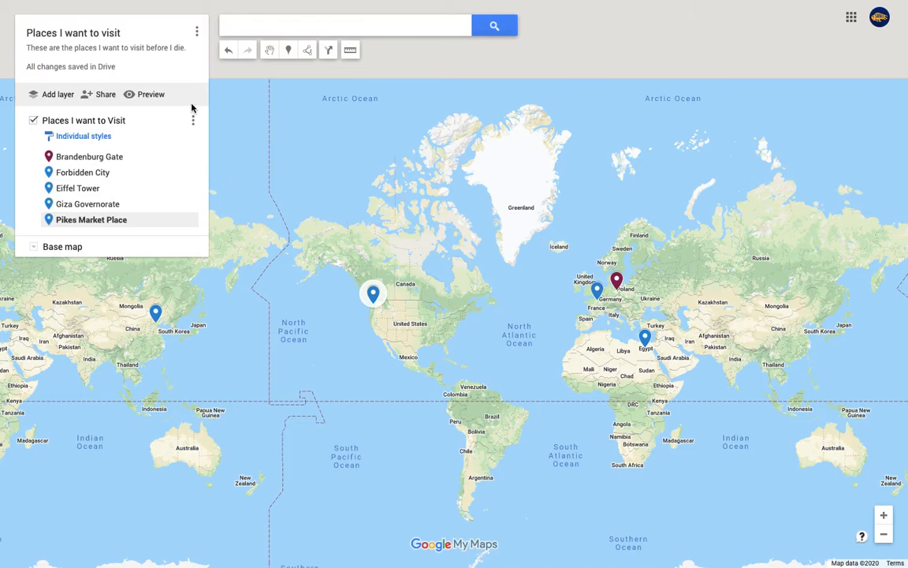
pyautogui.click(308, 52)
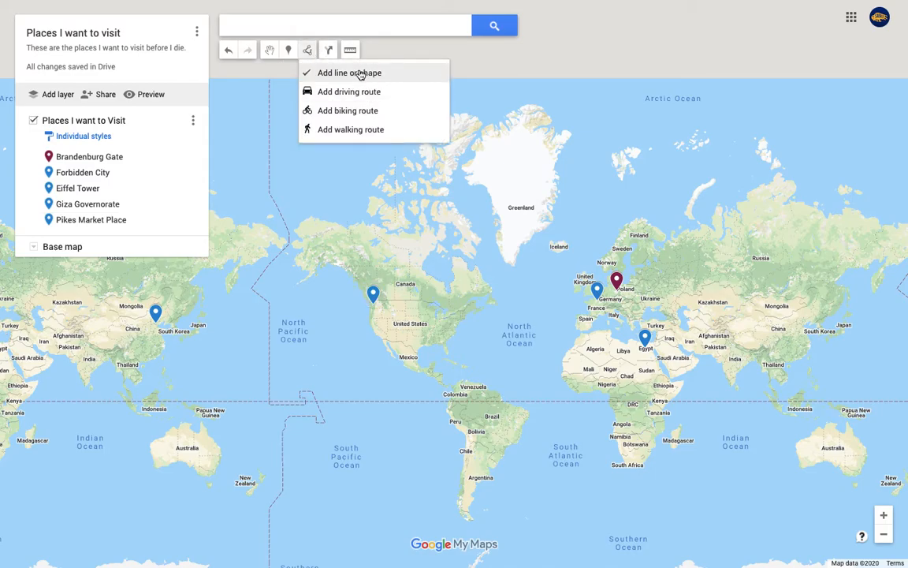
pyautogui.click(360, 74)
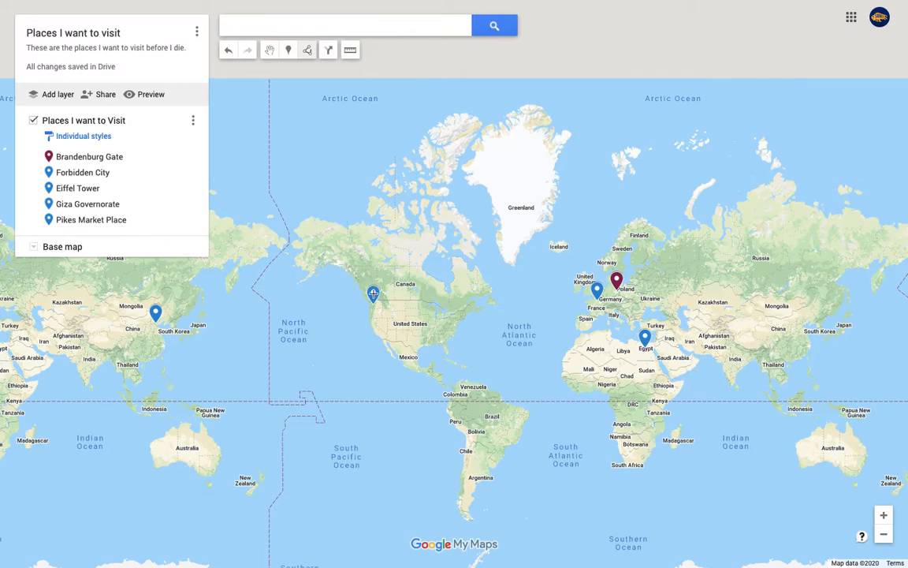
pyautogui.scroll(1, 373, 294)
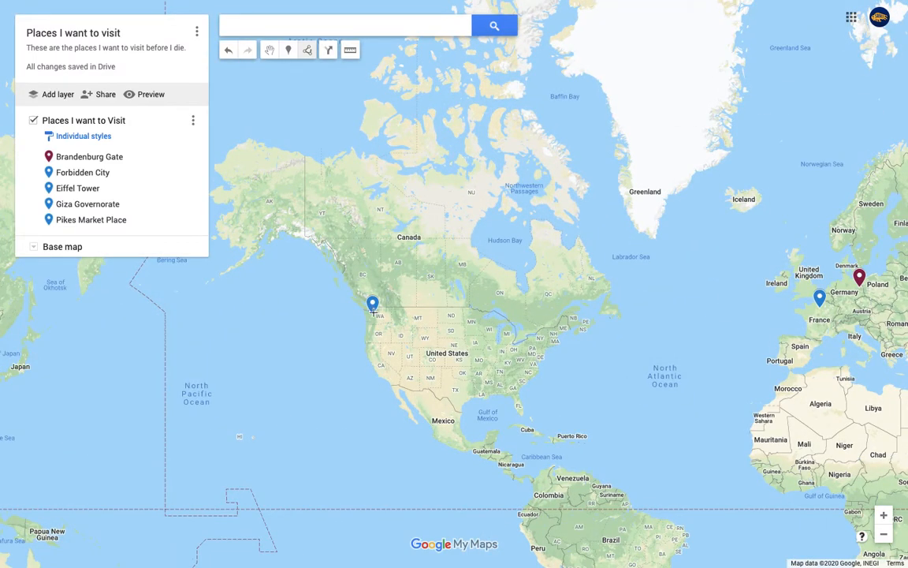
pyautogui.click(372, 313)
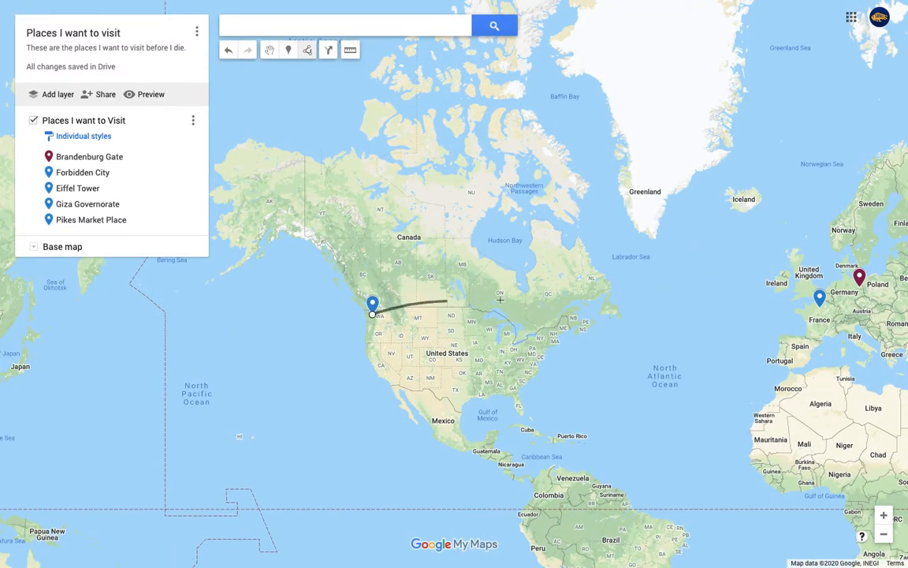
pyautogui.doubleClick(822, 306)
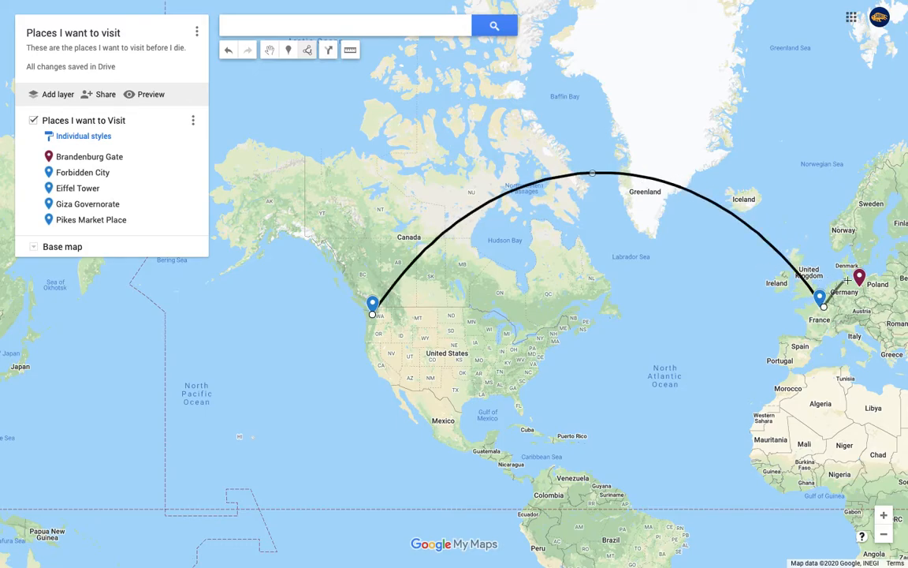
# - Measure the distance from the Pikes Market Place marker to the Eiffel Tower marker
pyautogui.click(350, 52)
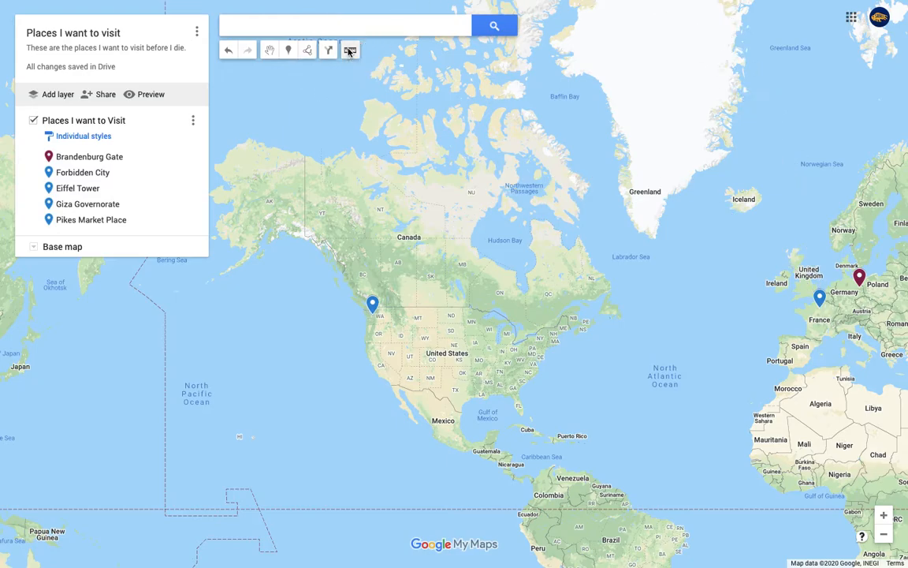
pyautogui.click(374, 307)
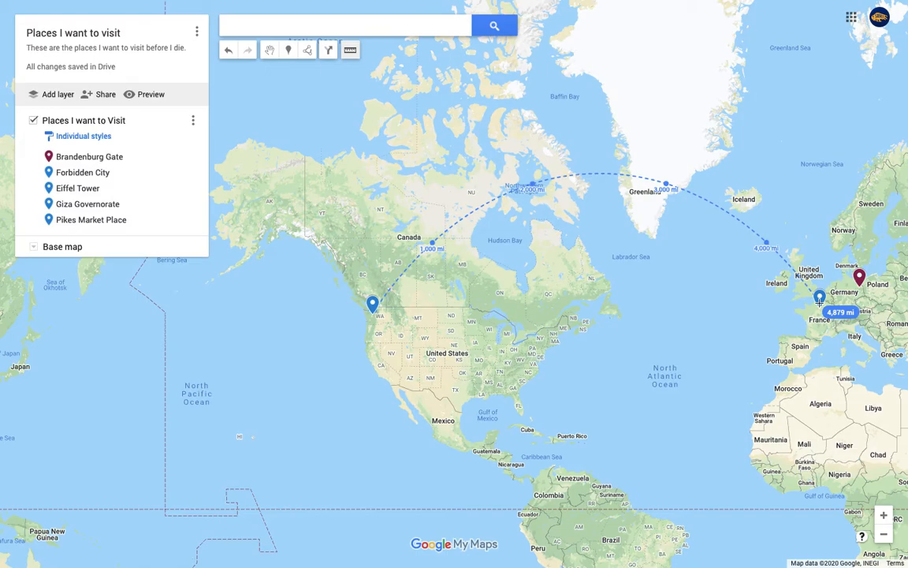
pyautogui.doubleClick(373, 314)
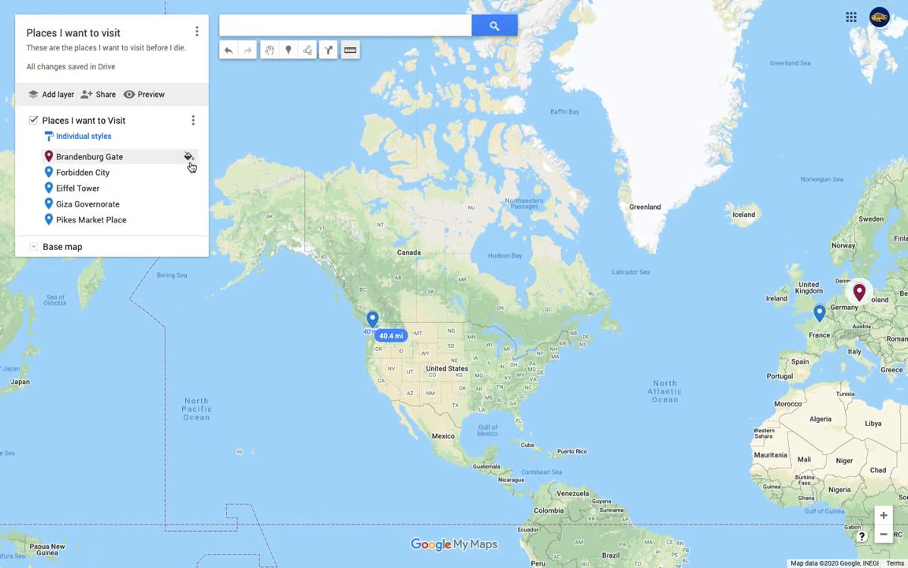
# - Change the map's link access to Granville County Public School System and check the available permission roles
pyautogui.click(106, 95)
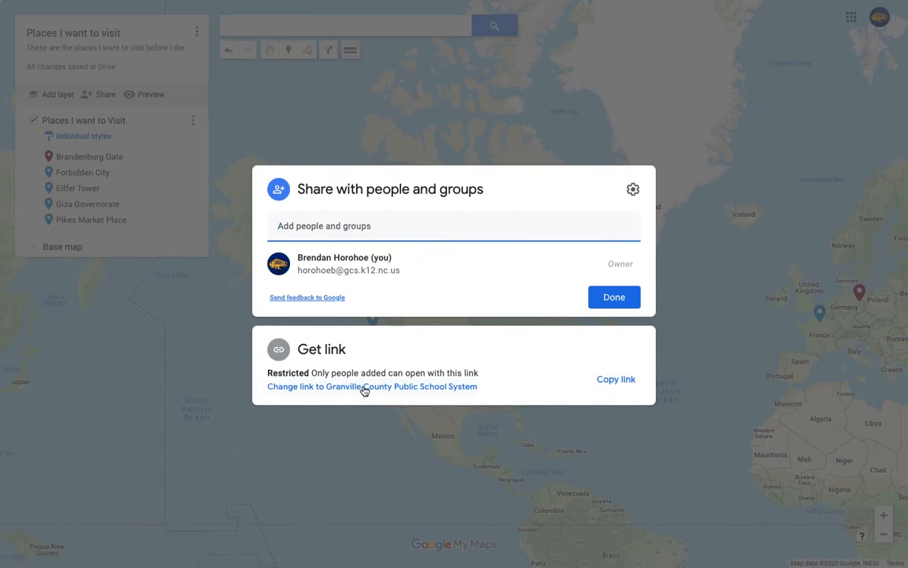
pyautogui.click(366, 386)
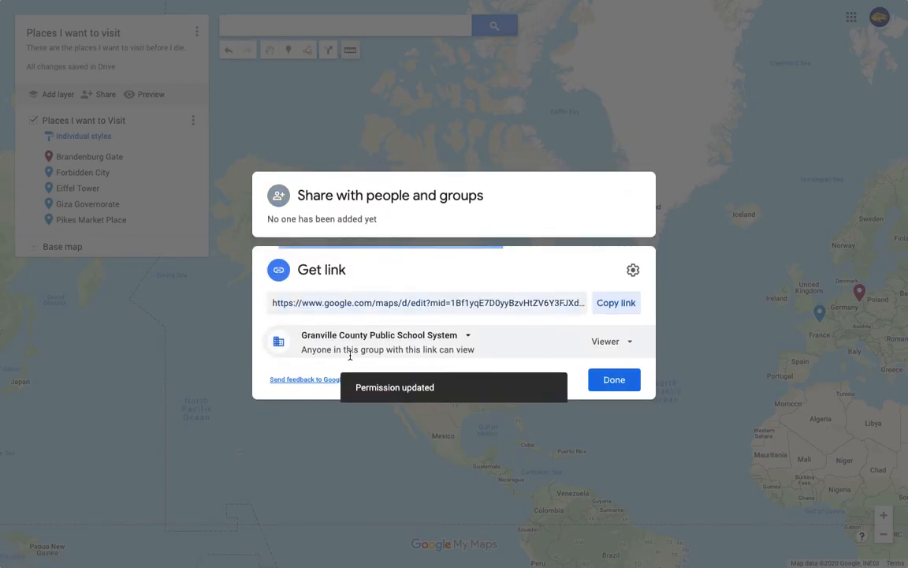
pyautogui.click(608, 343)
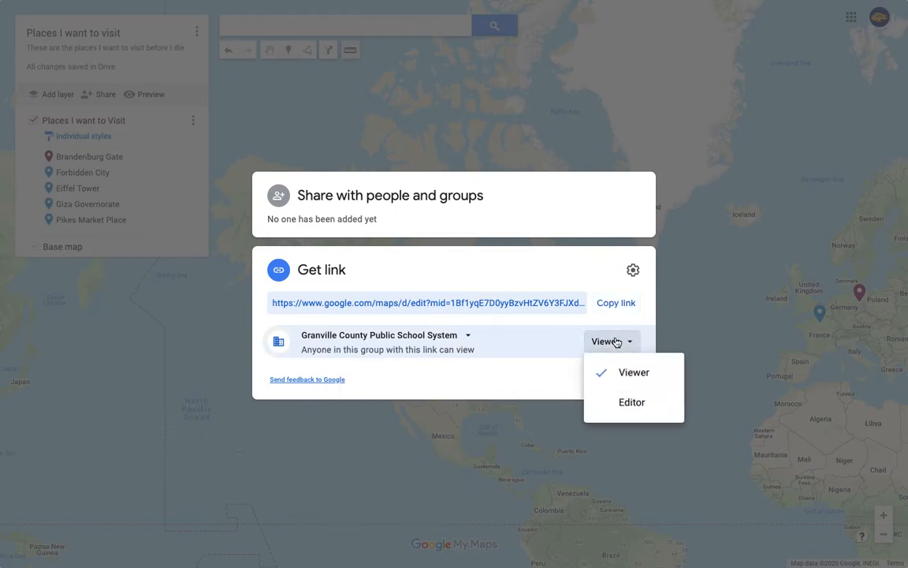
pyautogui.click(421, 371)
# - Set the link access to Anyone with the link, copy the link, and finish sharing
pyautogui.click(410, 339)
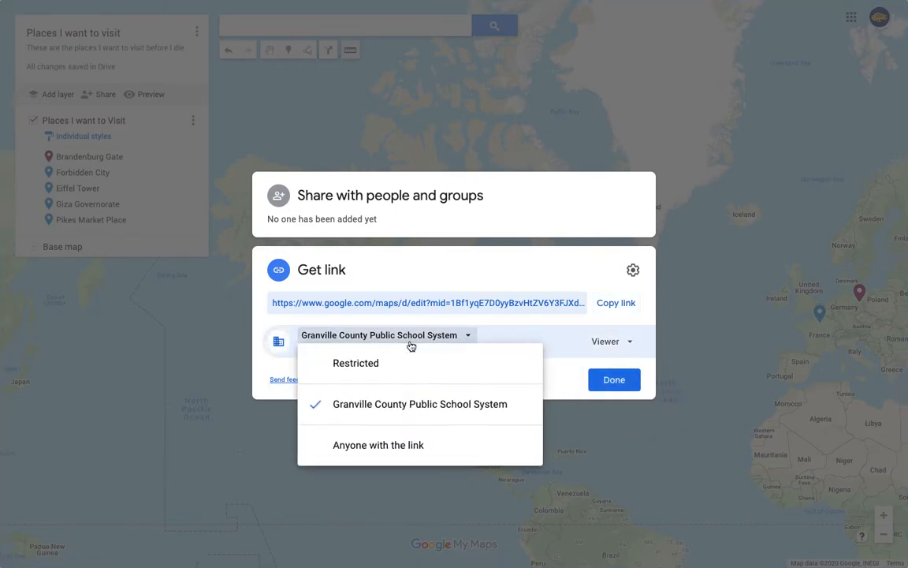
pyautogui.click(407, 447)
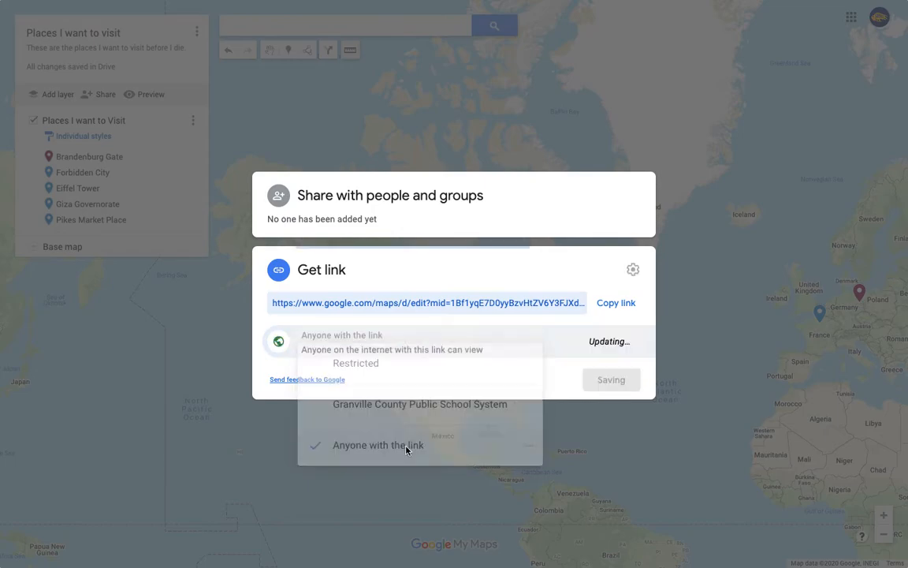
pyautogui.click(623, 307)
pyautogui.click(622, 377)
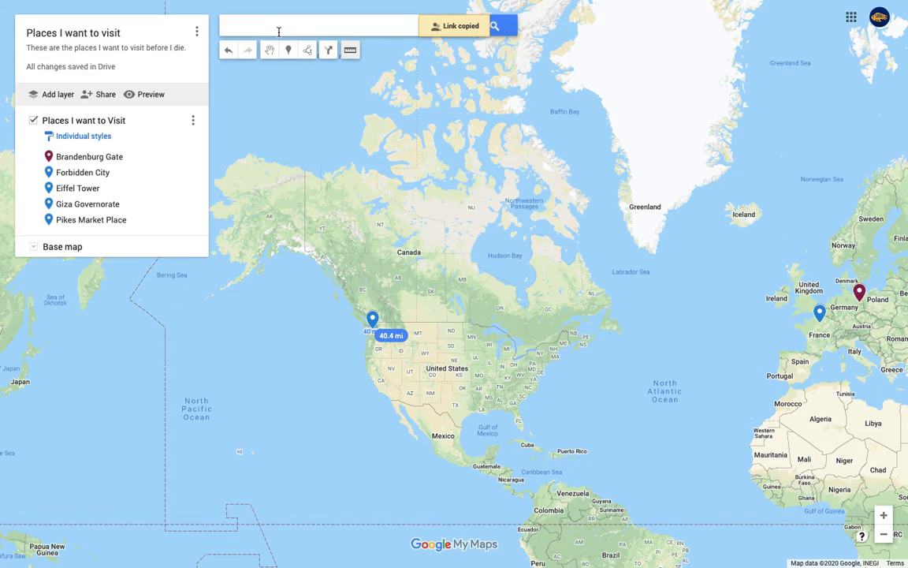
pyautogui.moveTo(435, 4)
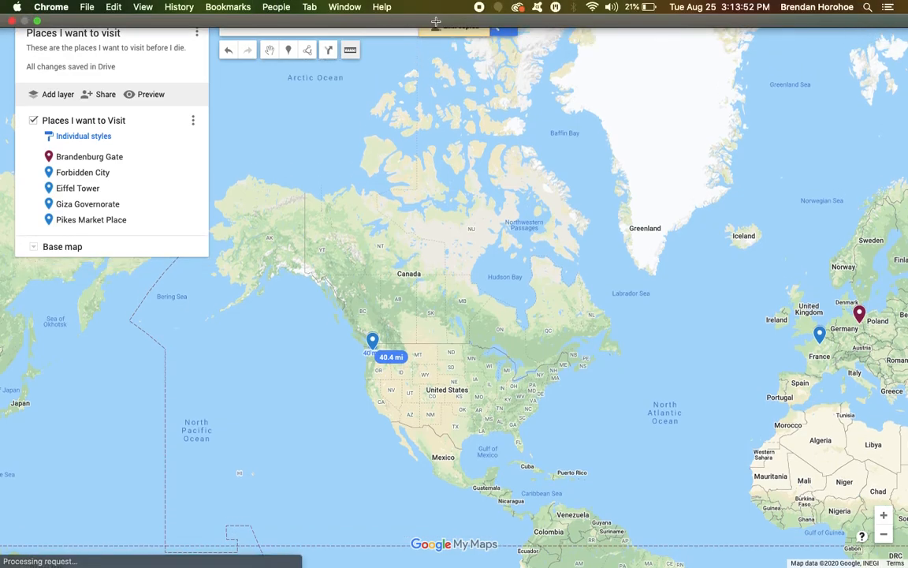